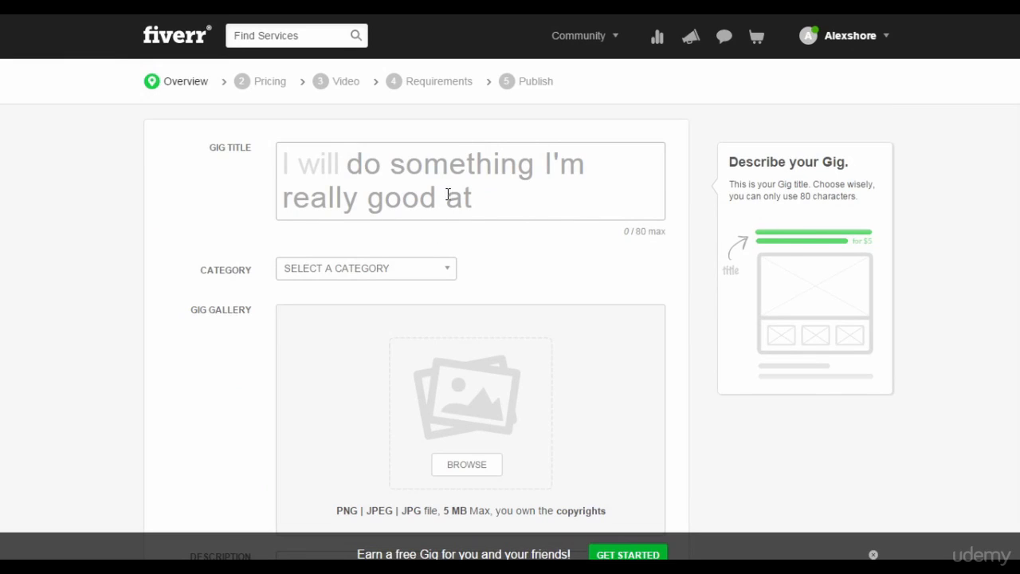
- Enter "create a flat logo for you" as the gig title after the "I will" prefix
left_click(375, 172)
type("create ")
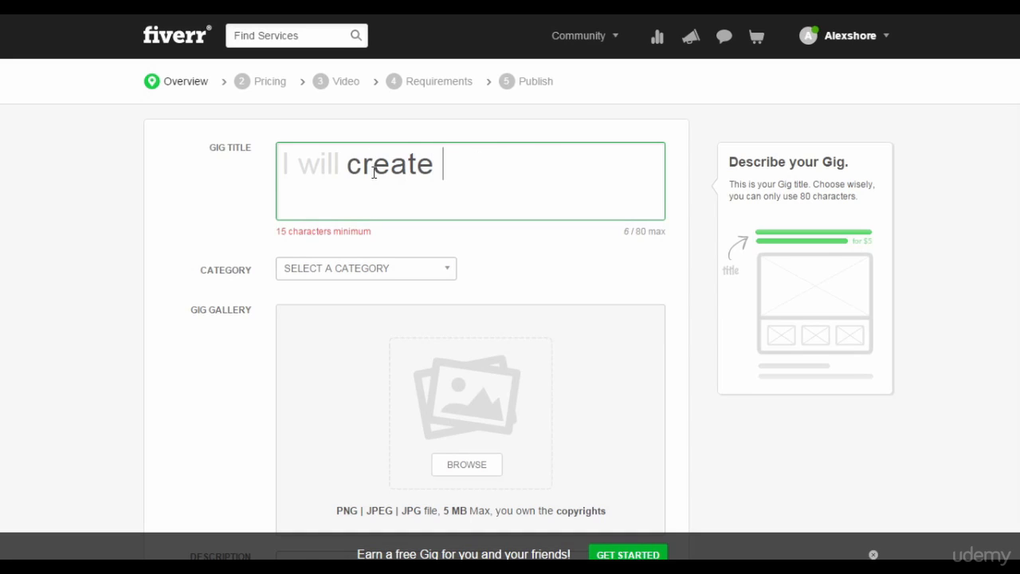
type("a flat lo")
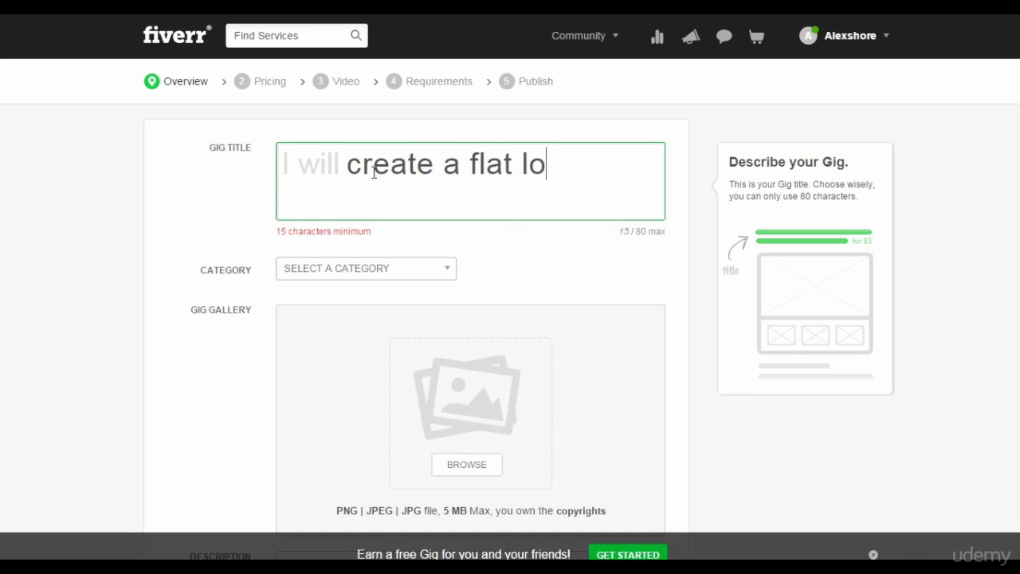
type("go for you")
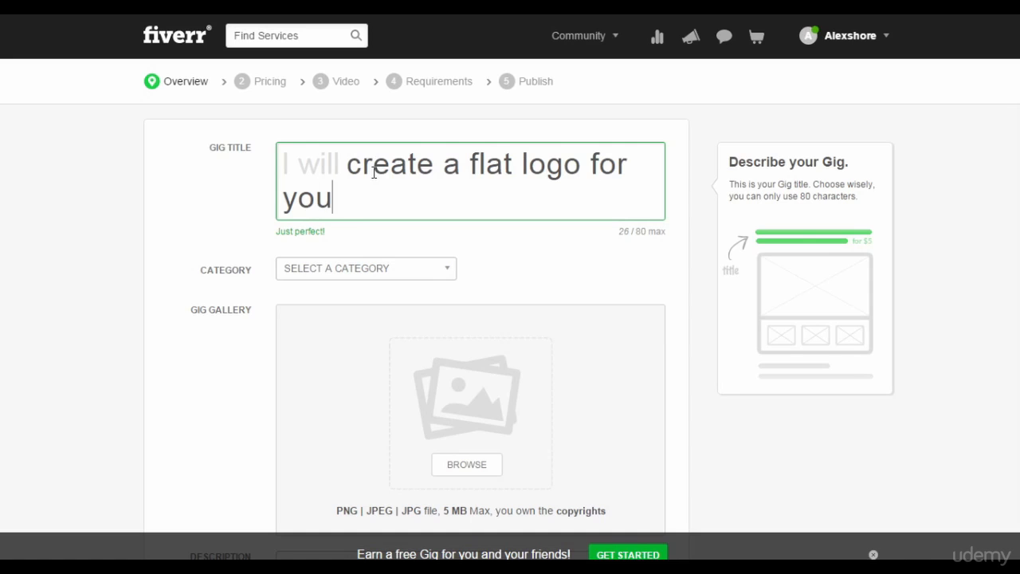
- Set the gig's category to Graphics & Design with the subcategory Logo Design
scroll(485, 239, "down", 1)
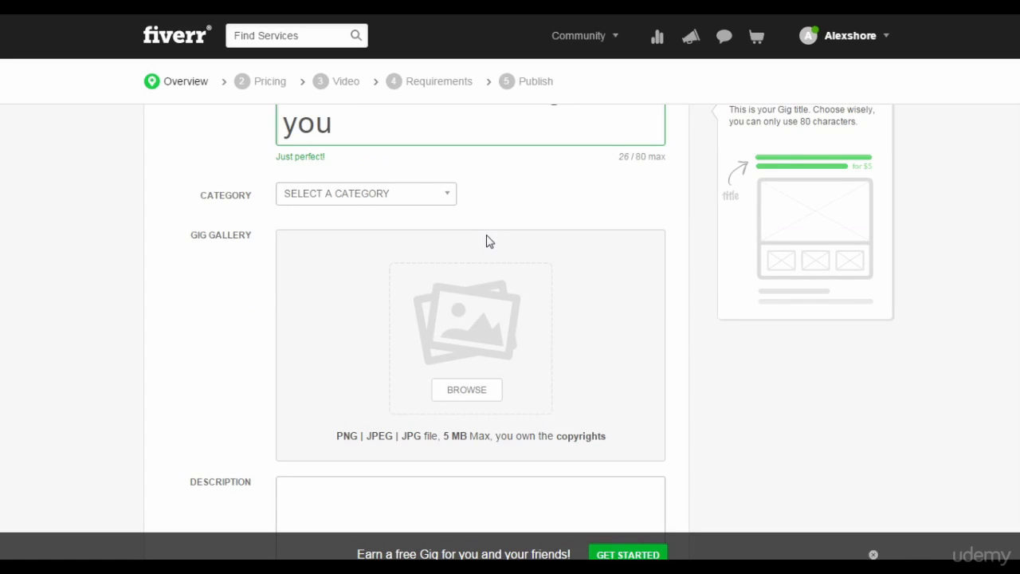
left_click(399, 195)
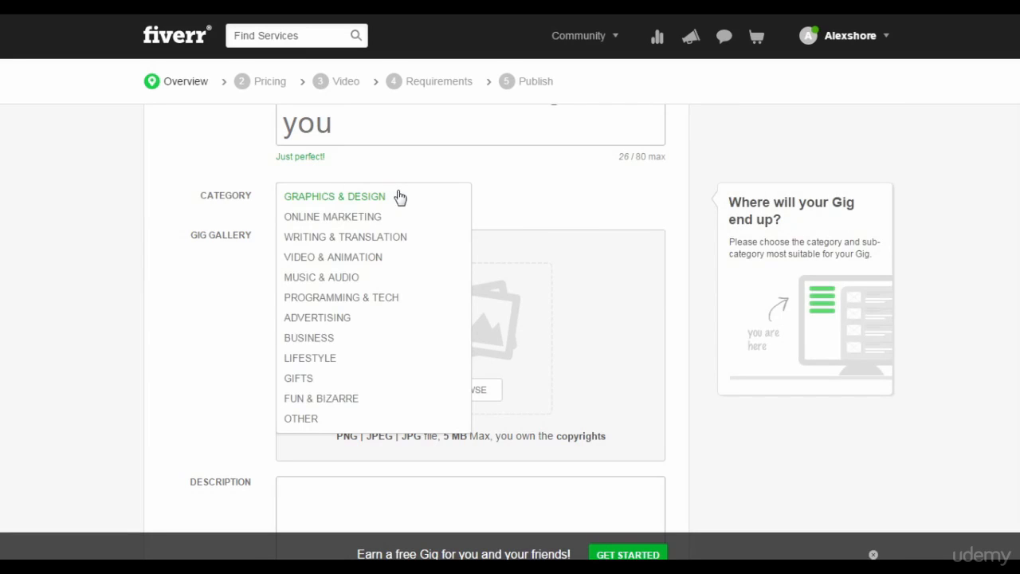
left_click(363, 201)
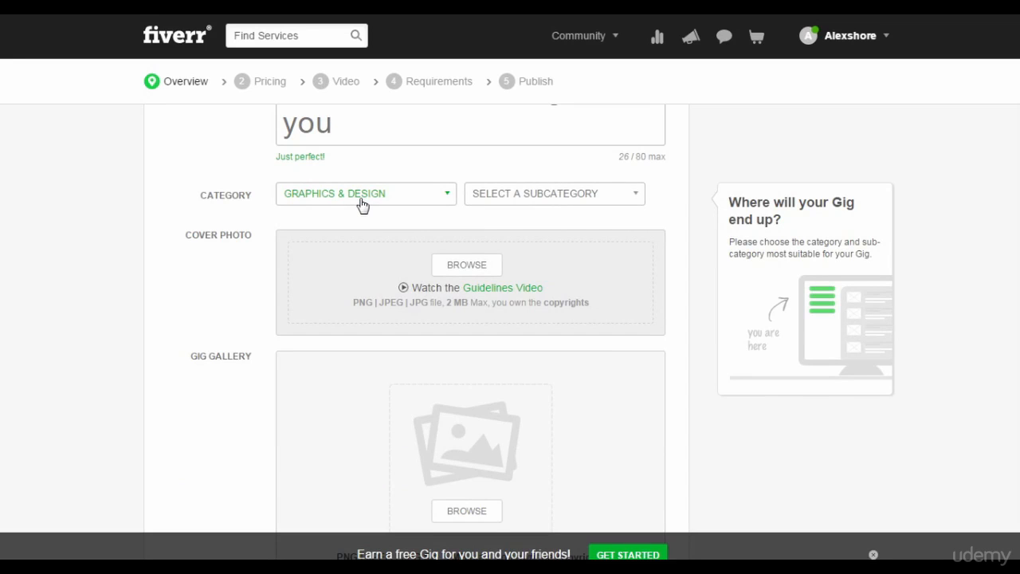
left_click(545, 197)
left_click(519, 217)
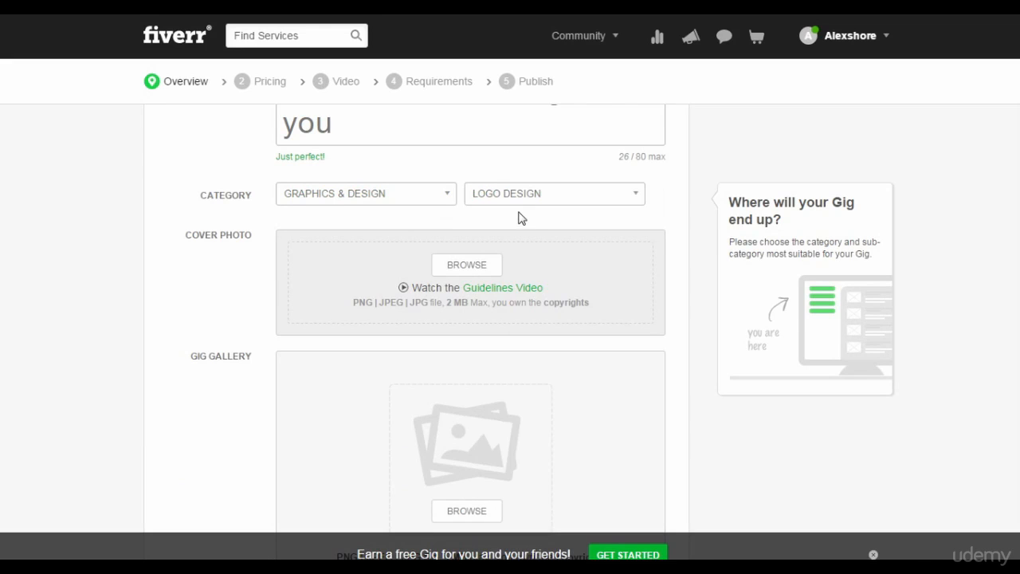
- Upload the image Twitter_logo_blue.png from the desktop to the gig gallery
mouse_move(517, 263)
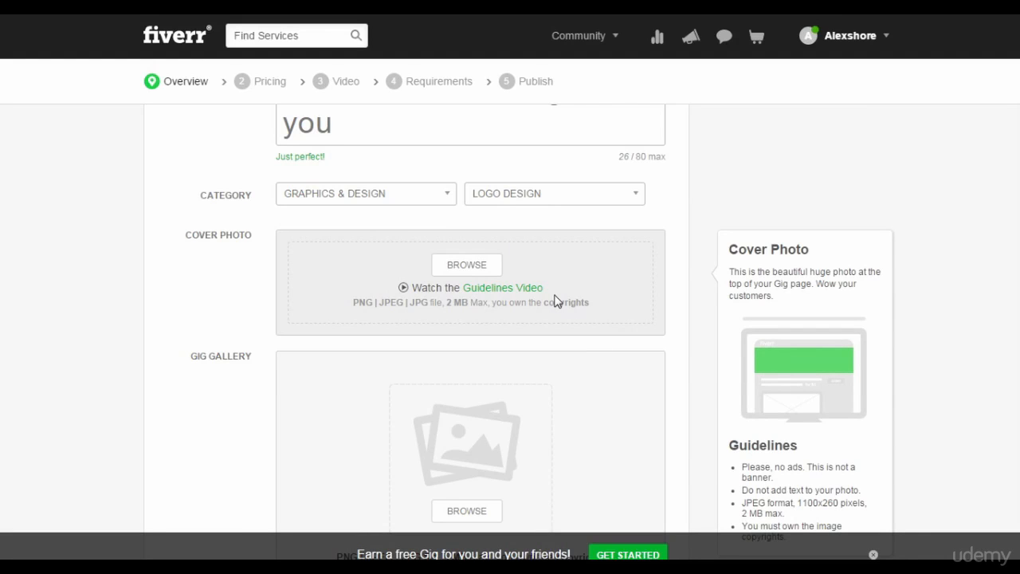
scroll(556, 301, "down", 1)
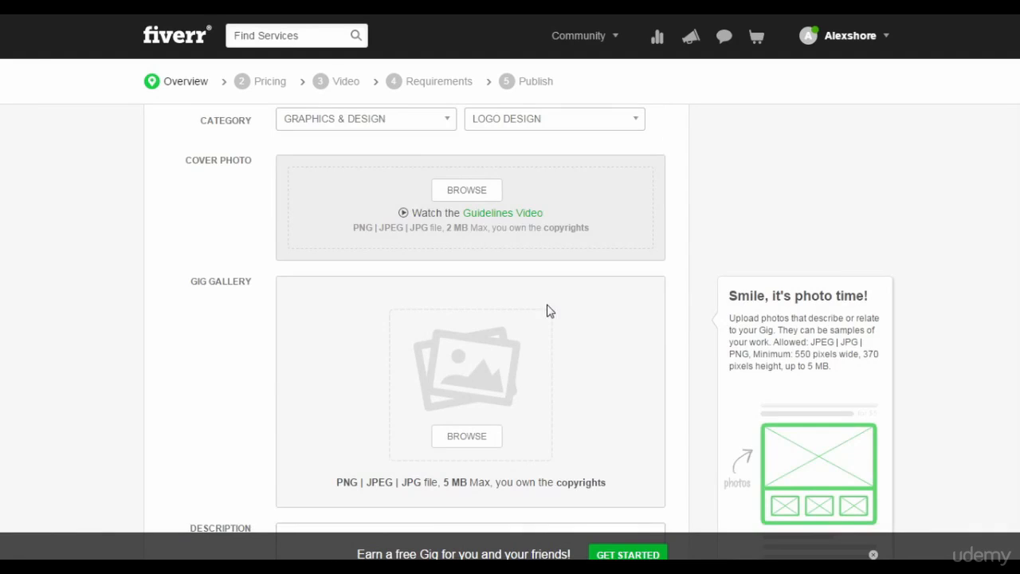
mouse_move(427, 173)
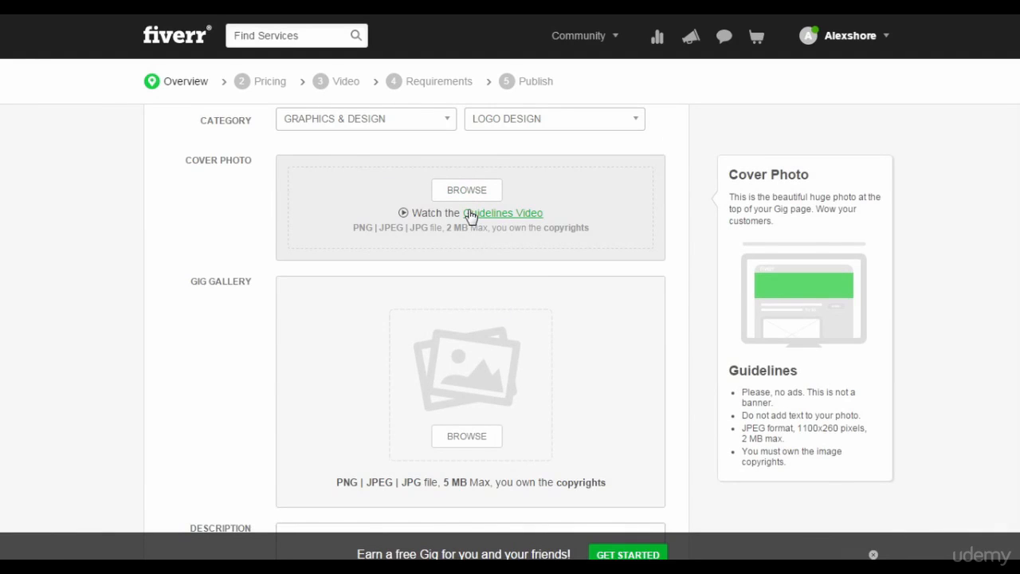
scroll(470, 217, "down", 2)
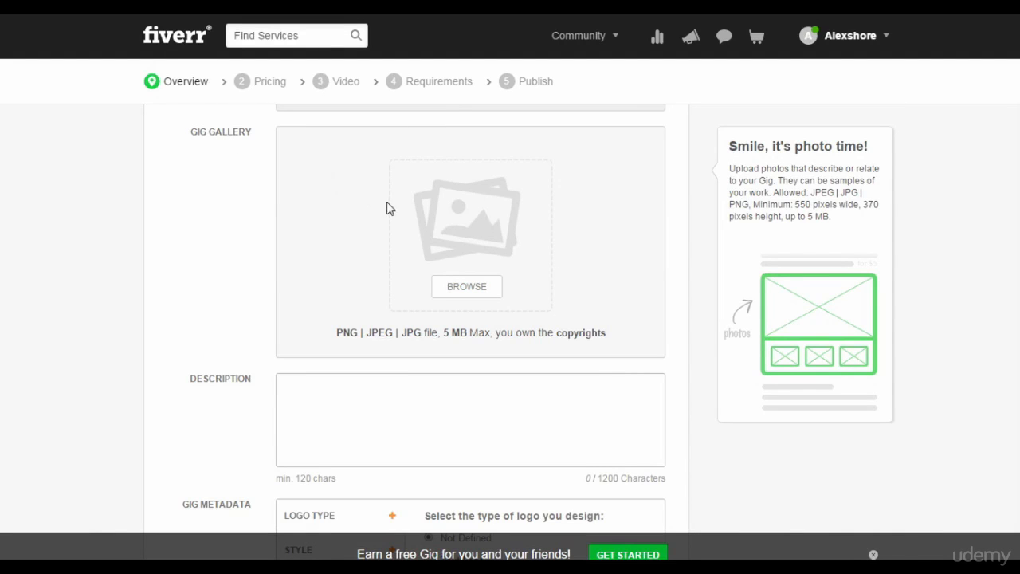
left_click(475, 291)
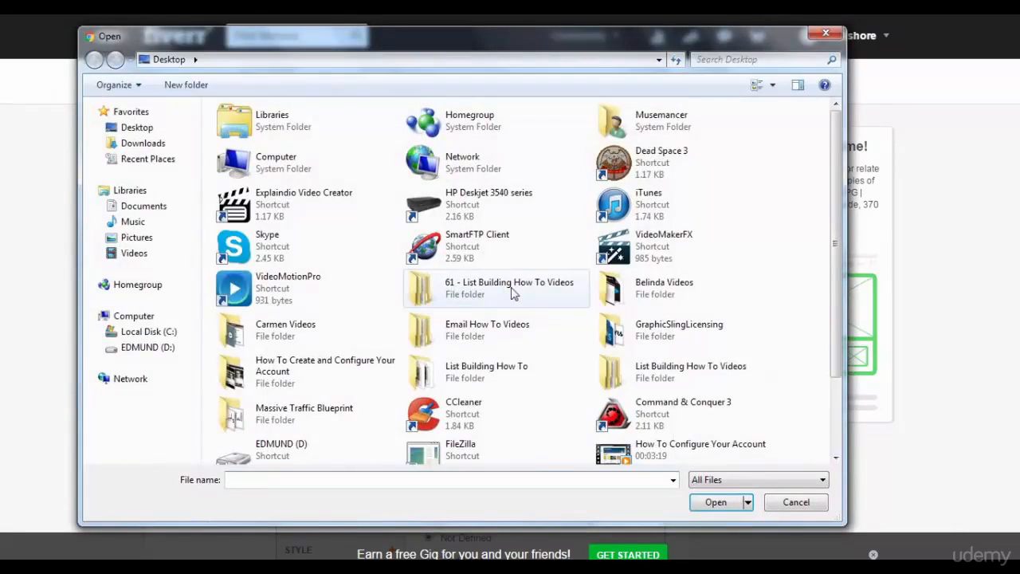
scroll(837, 393, "down", 2)
left_click(290, 439)
double_click(291, 438)
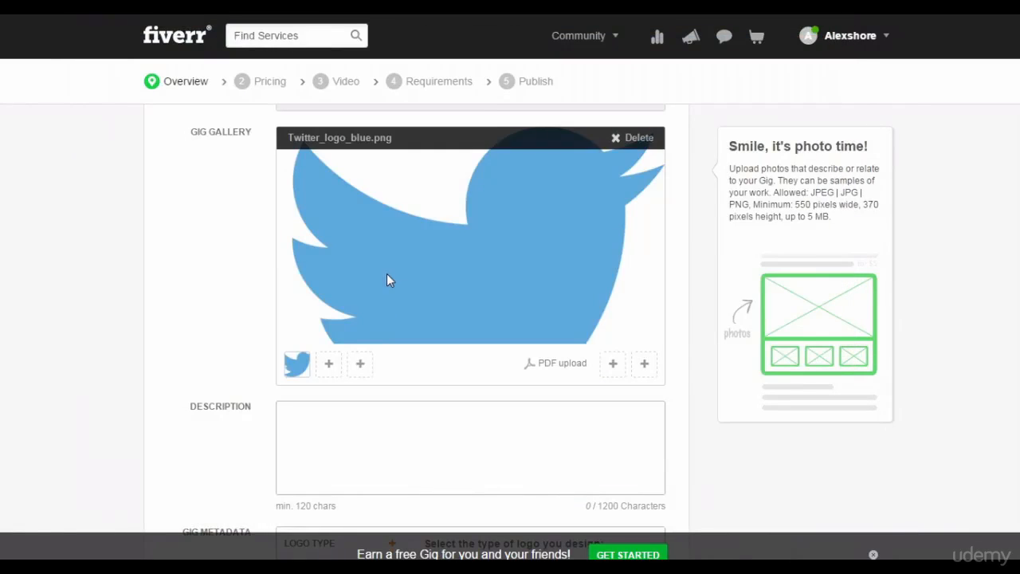
- Start the gig description with "I will design a logo for you with unlimited revision"
scroll(387, 275, "down", 2)
scroll(388, 274, "down", 1)
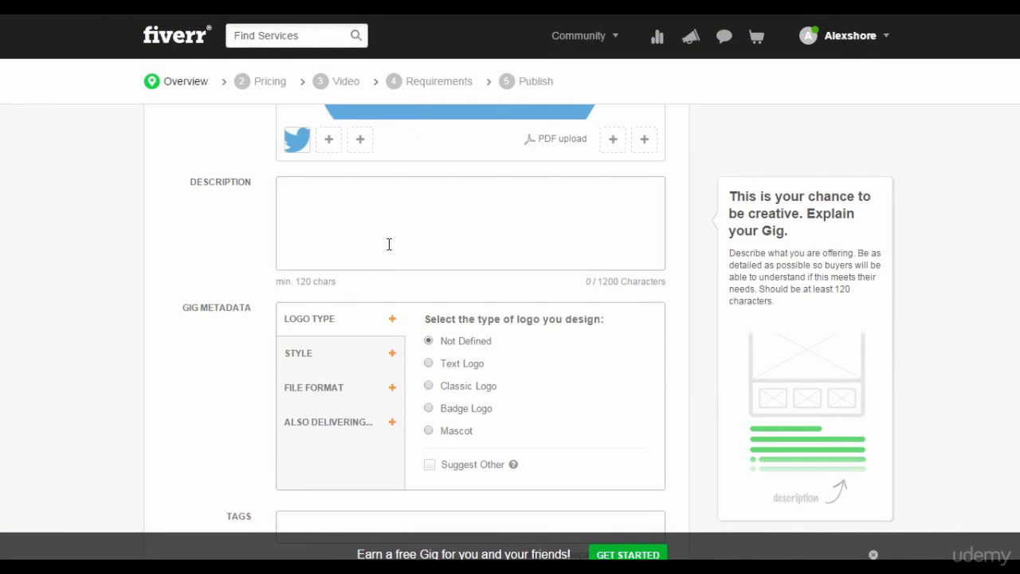
left_click(374, 202)
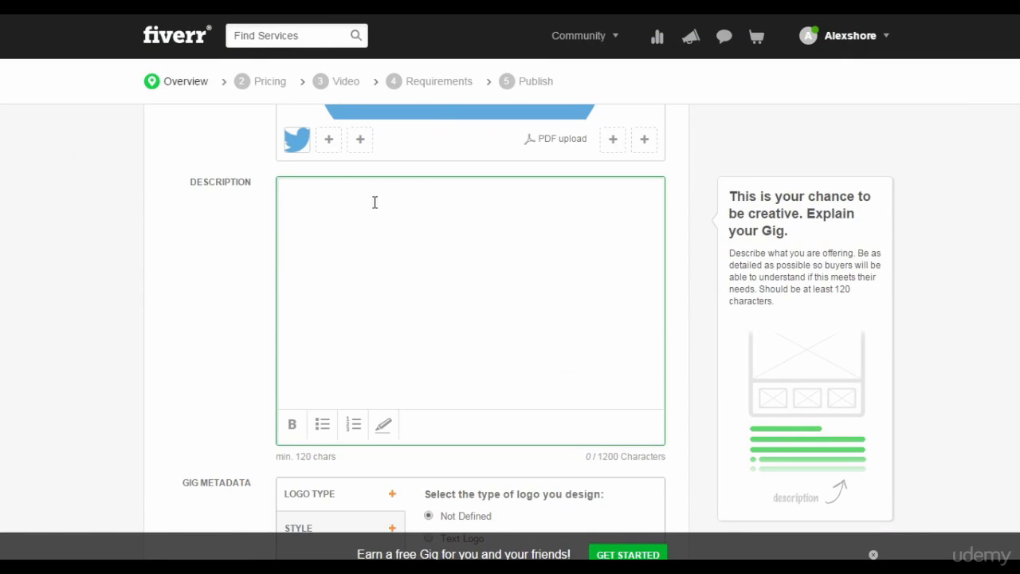
type("I will design a logo for you")
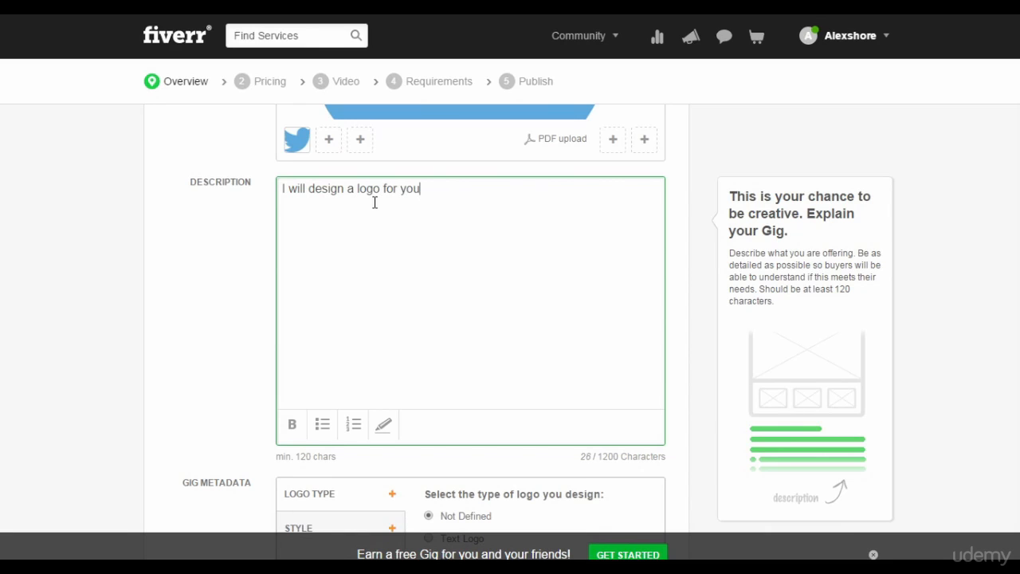
type(" with unlimited revision")
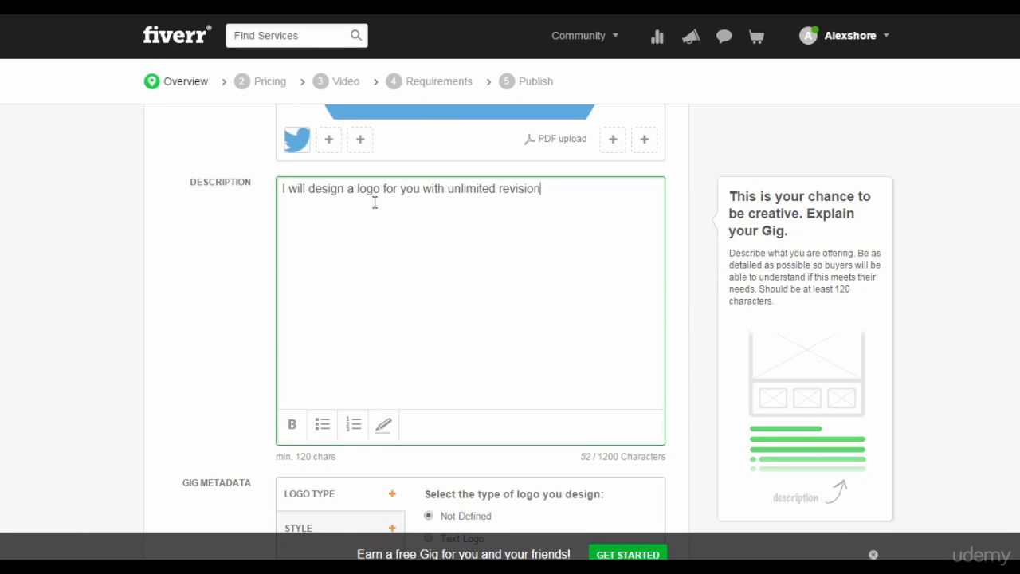
- Add to the description: ". Feel free to send me a message for more information, I will attend to your request as soon as possible."
type(". Feel free to send me a message")
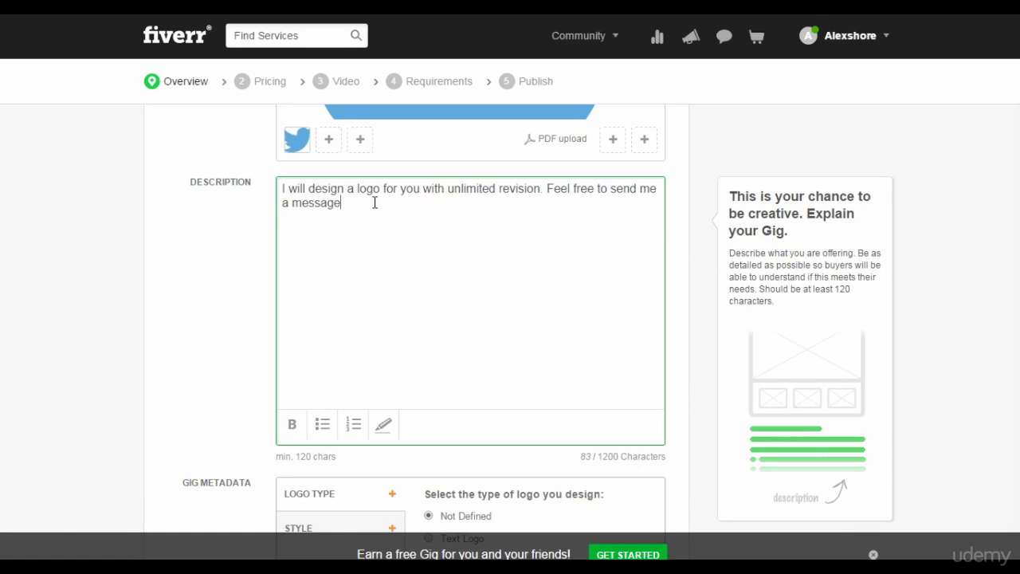
type(" for more information, I will attentd")
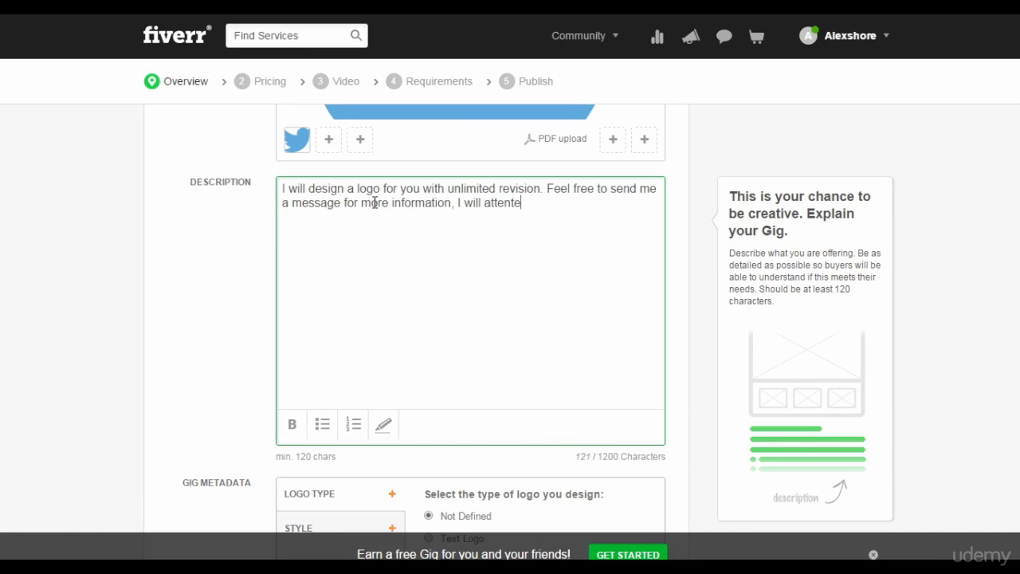
key("BackSpace")
type("d to your reque")
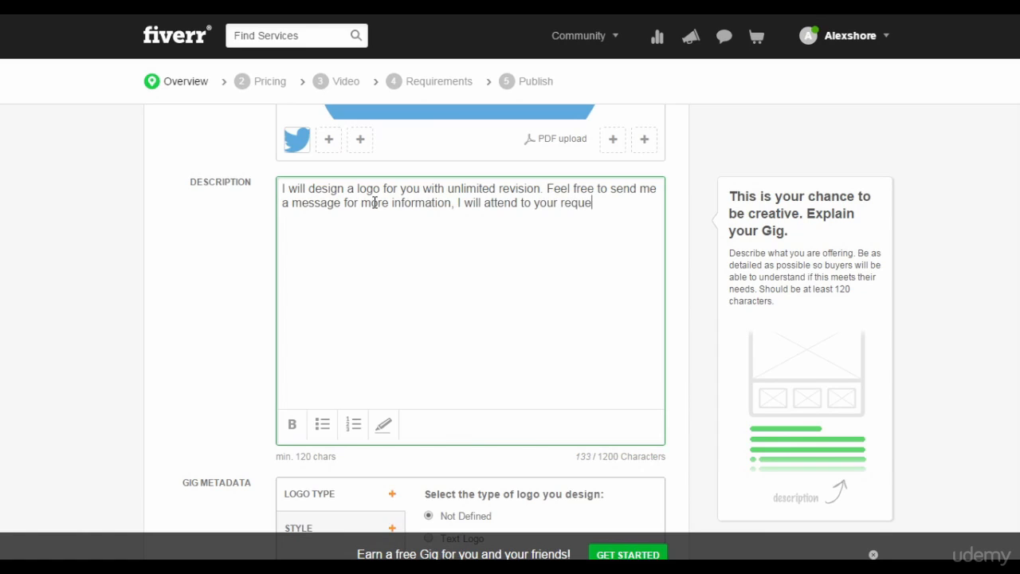
type("st as sson as possible.")
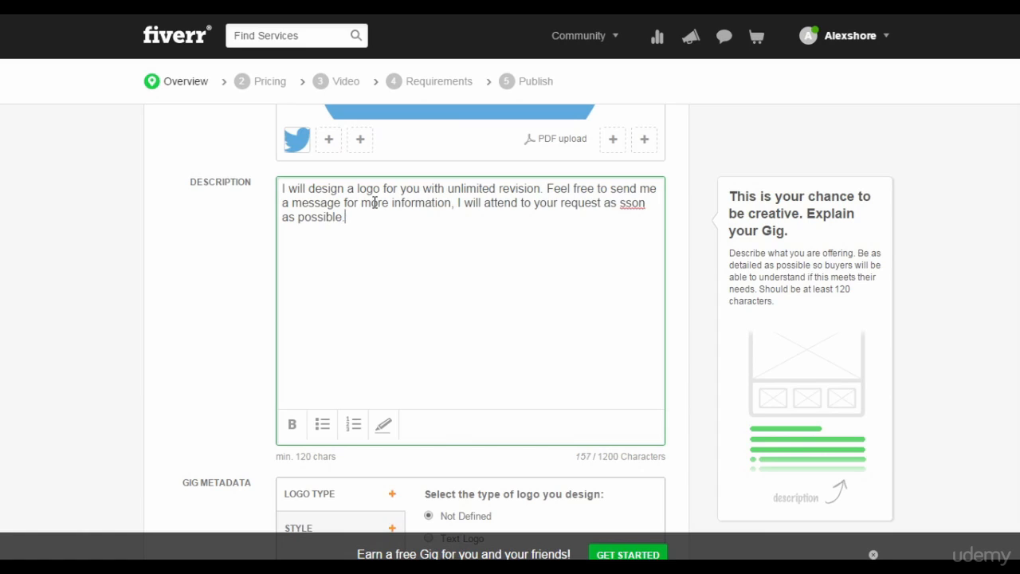
left_click(634, 208)
key("BackSpace")
type("o")
- Add the tags logo, business and design to the gig
scroll(334, 265, "down", 2)
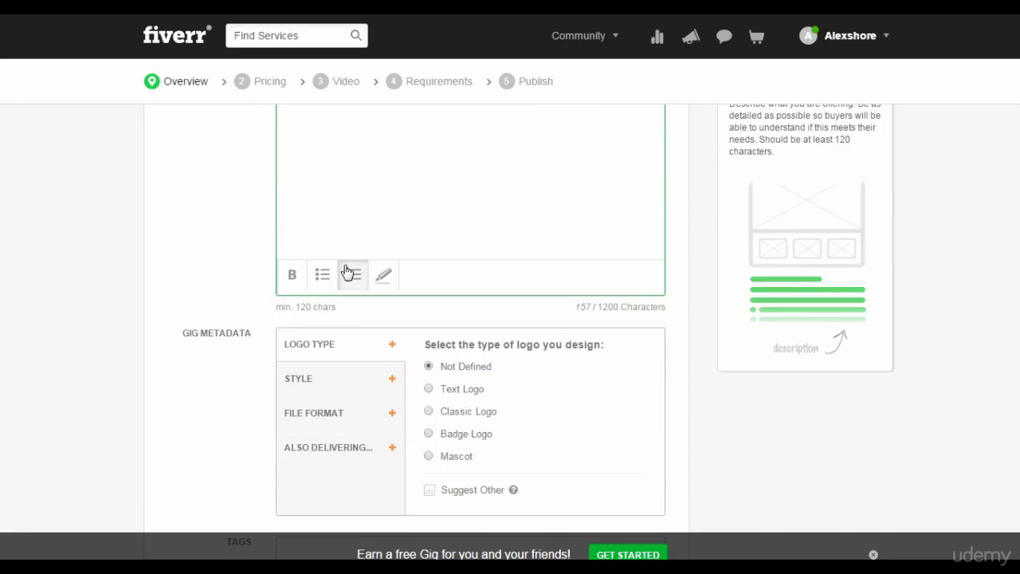
scroll(348, 273, "down", 1)
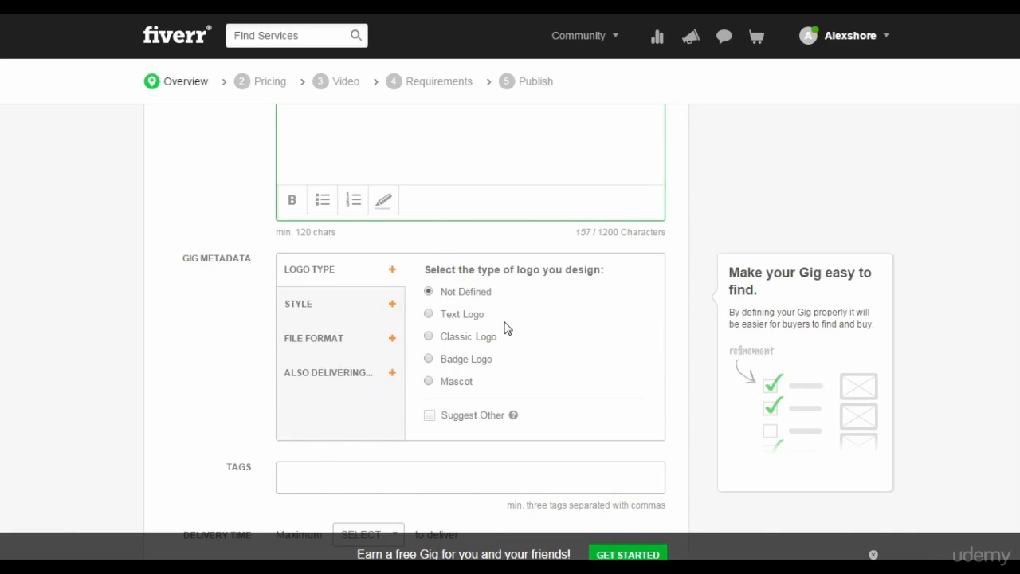
scroll(505, 327, "down", 2)
left_click(378, 331)
type("logo,")
type("business")
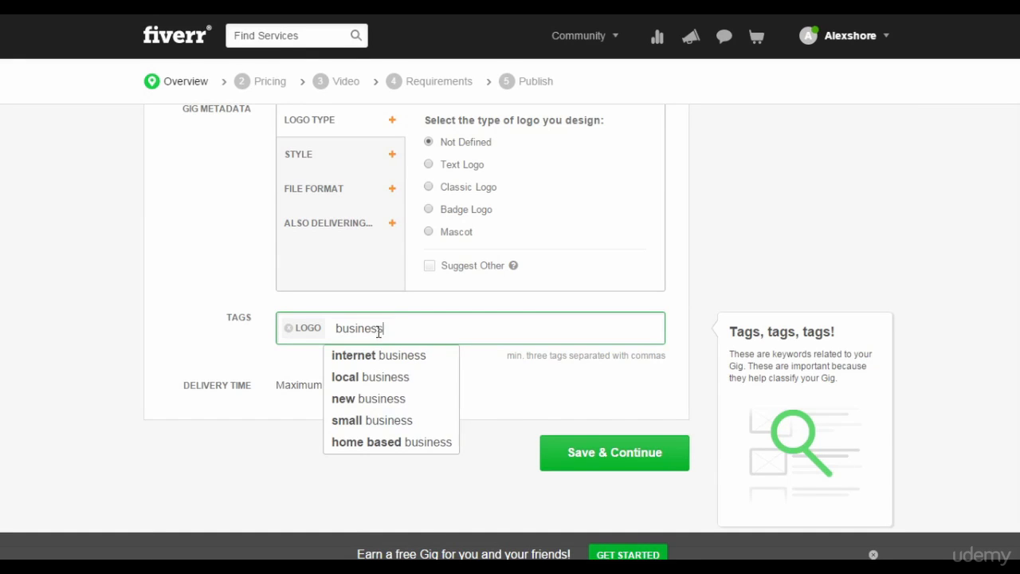
type(",design")
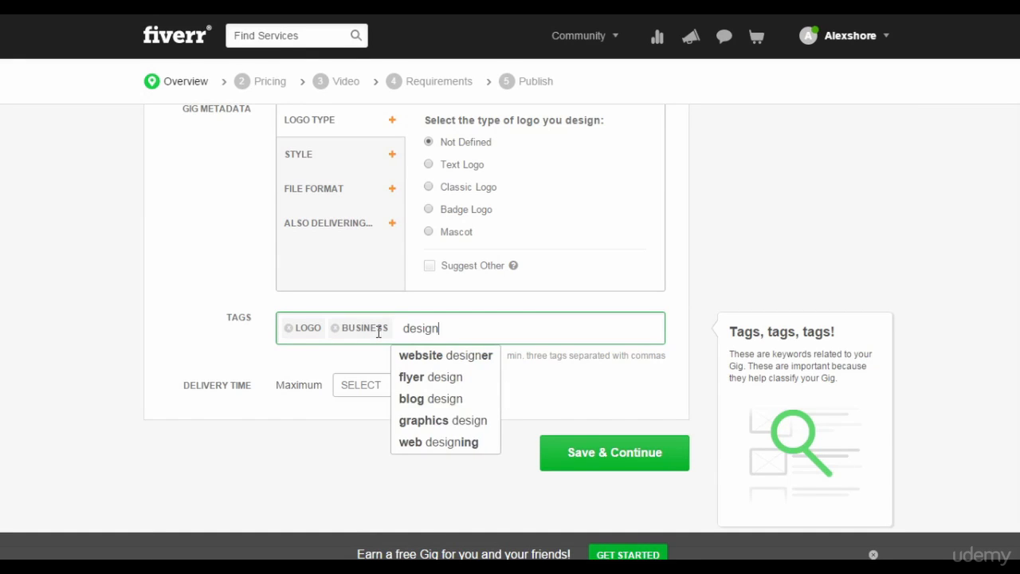
type(",")
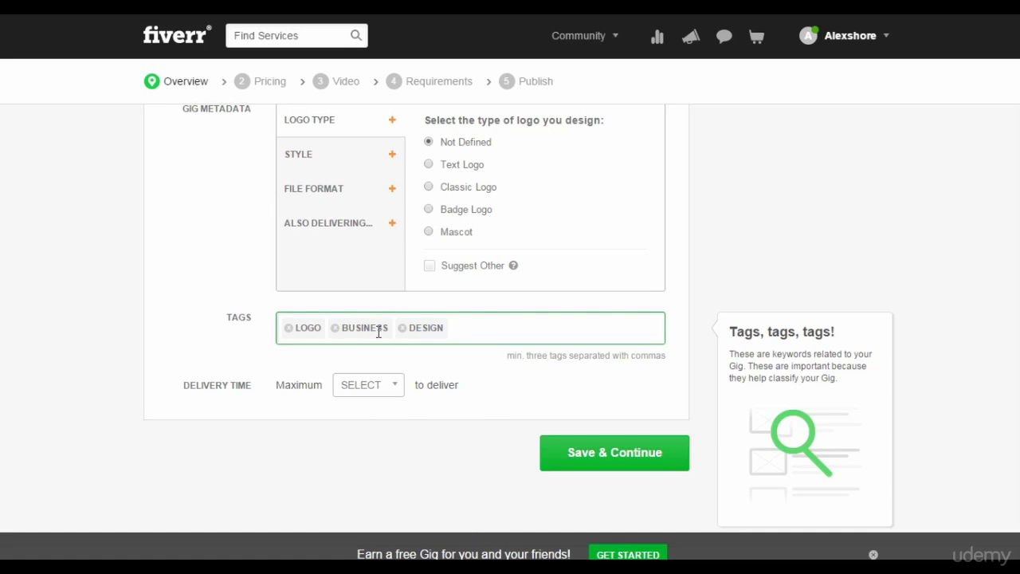
- Set the maximum delivery time to 2 days and save the gig overview to continue to pricing
mouse_move(380, 388)
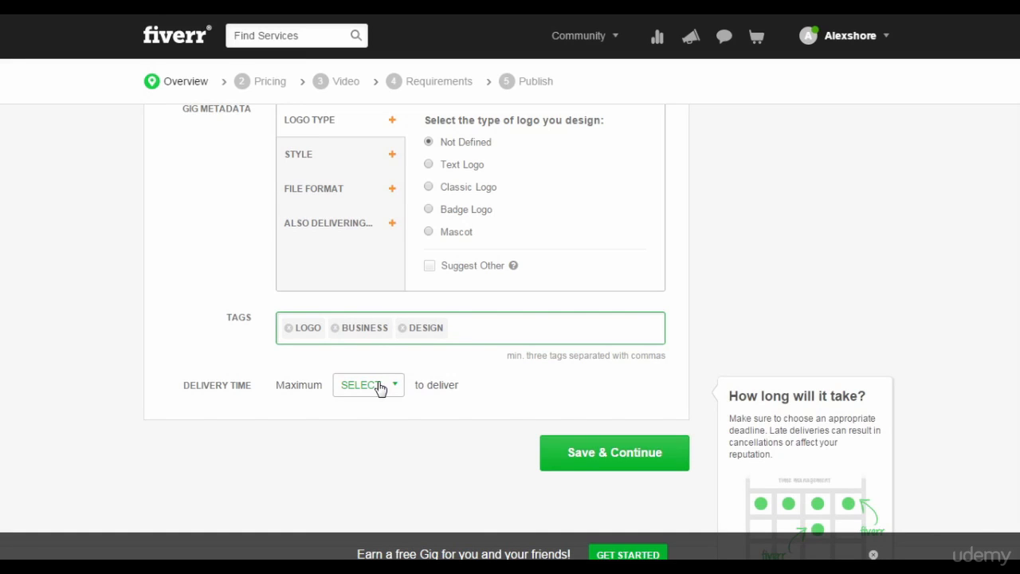
left_click(368, 385)
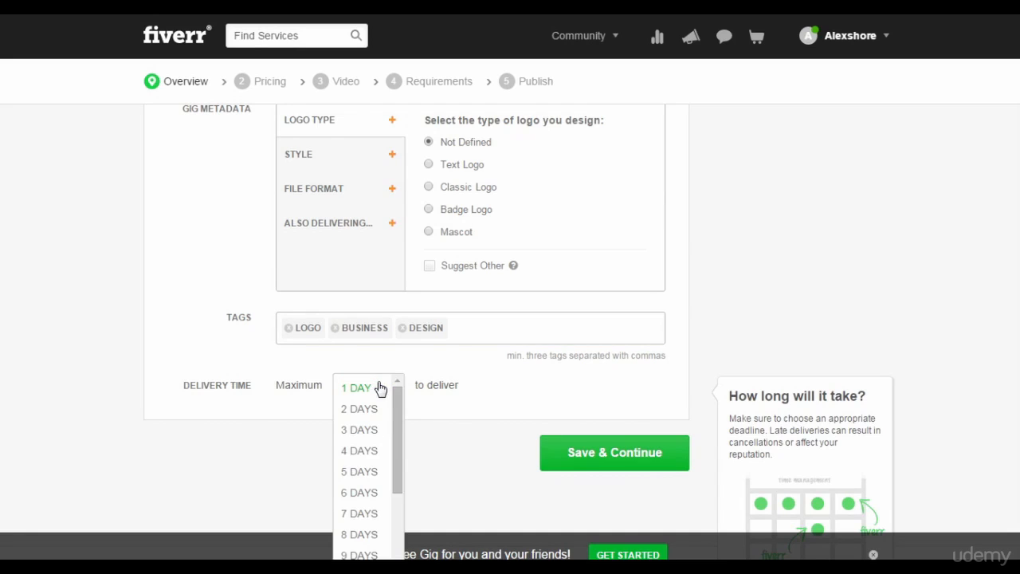
left_click(371, 410)
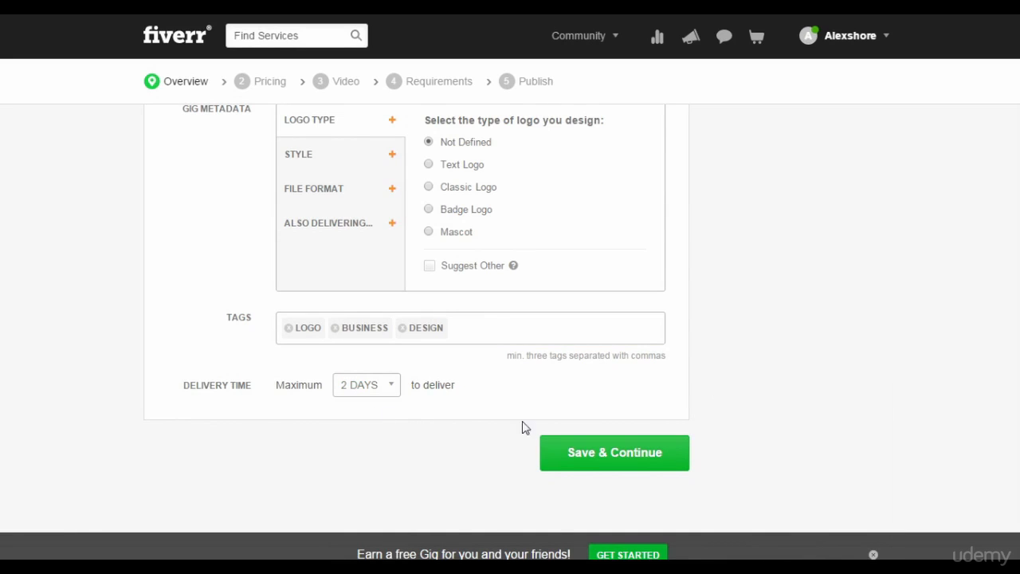
left_click(626, 461)
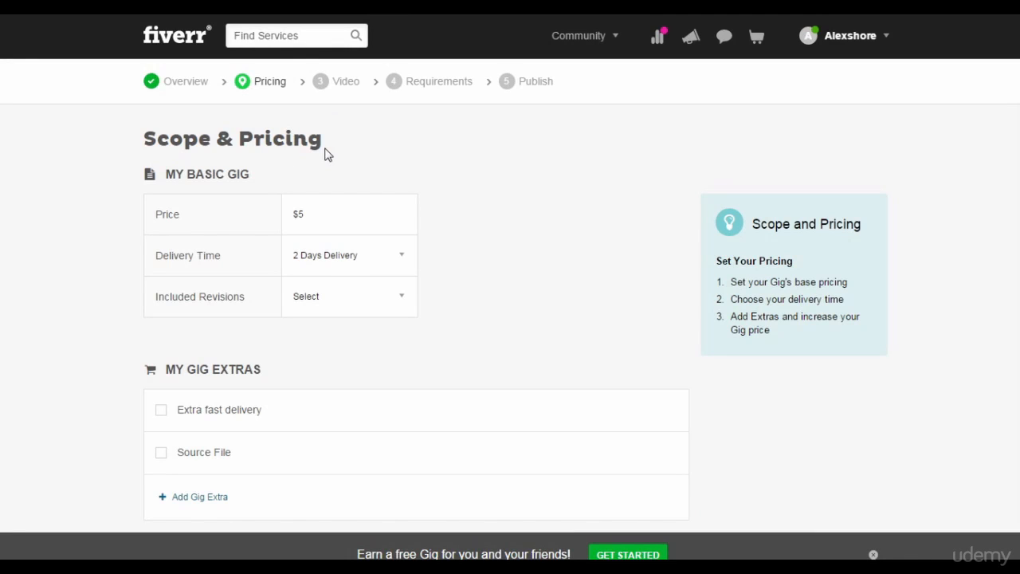
- Set the basic gig's included revisions to unlimited and save the pricing to continue to the video stage
left_click_drag(170, 173, 273, 178)
left_click(356, 185)
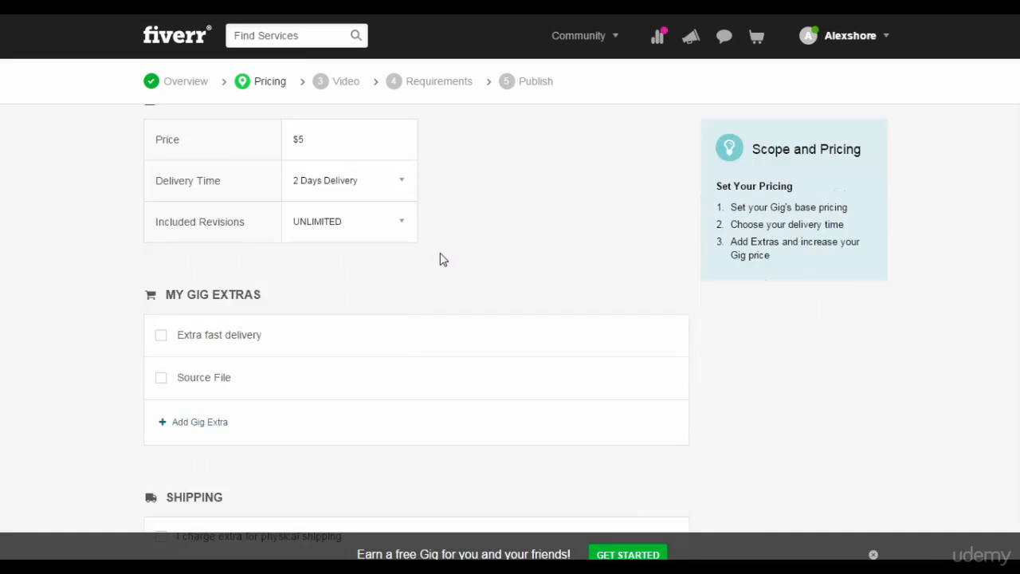
scroll(443, 260, "down", 1)
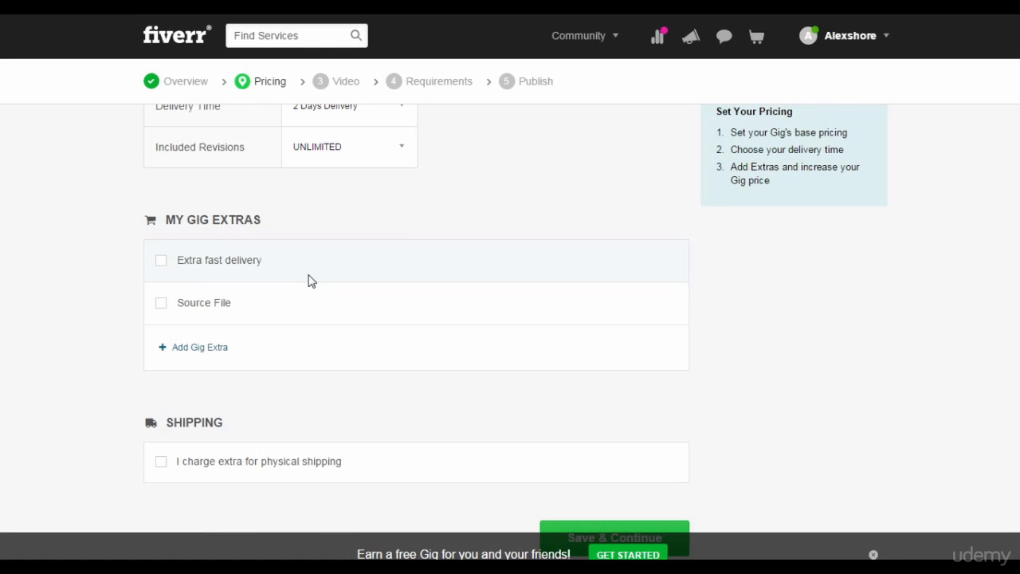
scroll(309, 280, "down", 1)
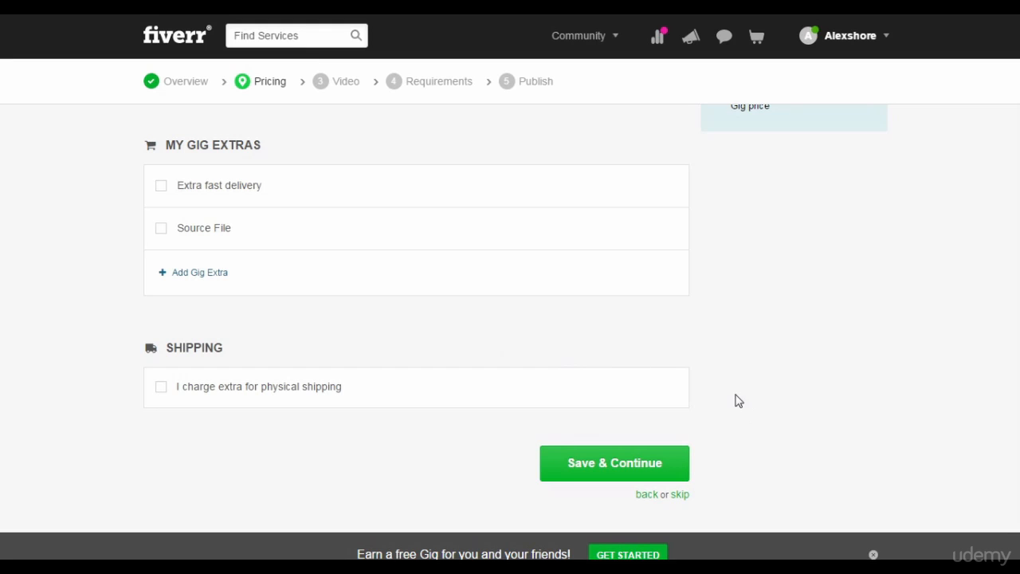
left_click(624, 466)
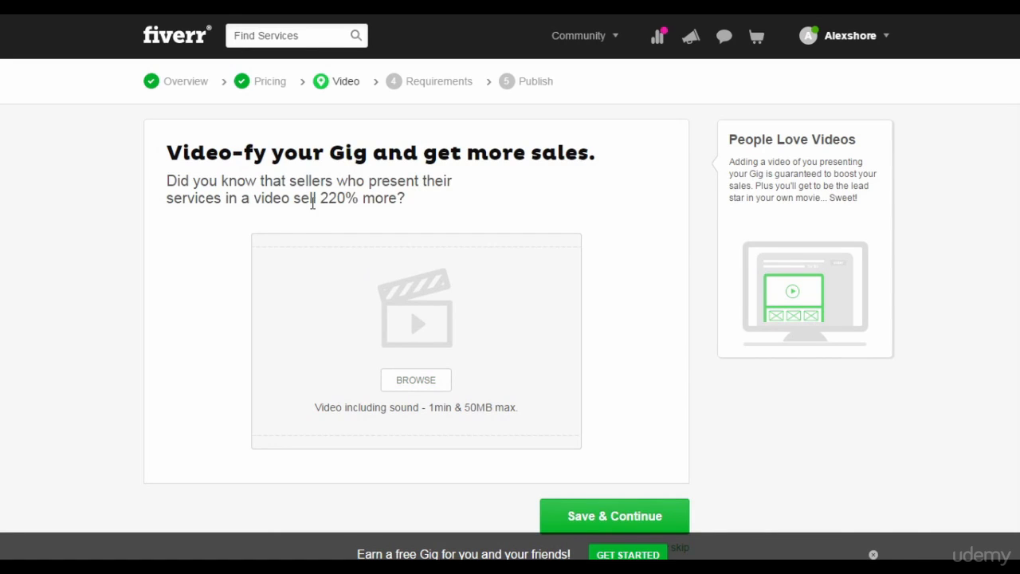
left_click_drag(314, 200, 389, 200)
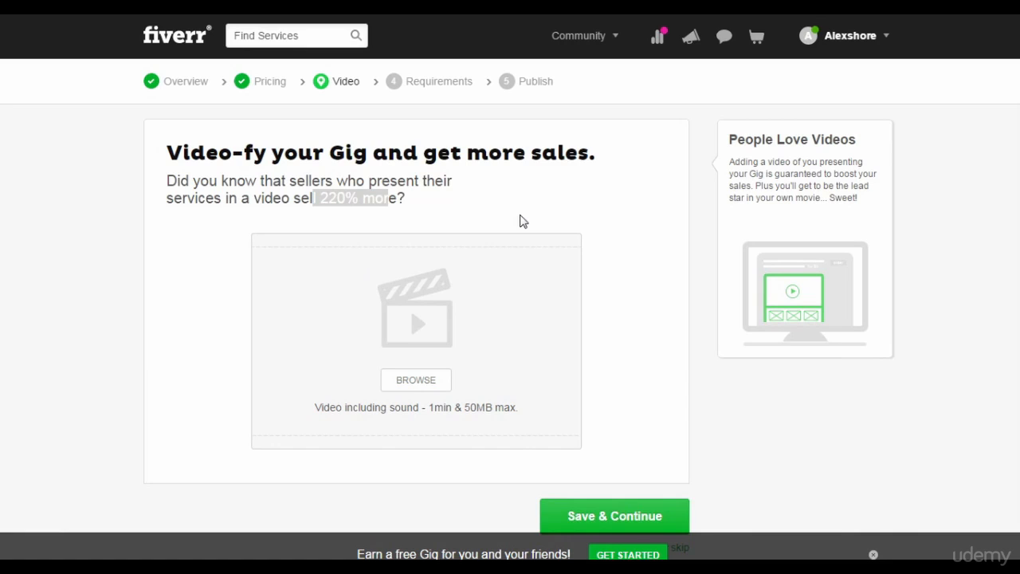
- Continue past the video and requirements stages to the publish stage, without uploading a video or adding a buyer requirement
left_click(522, 221)
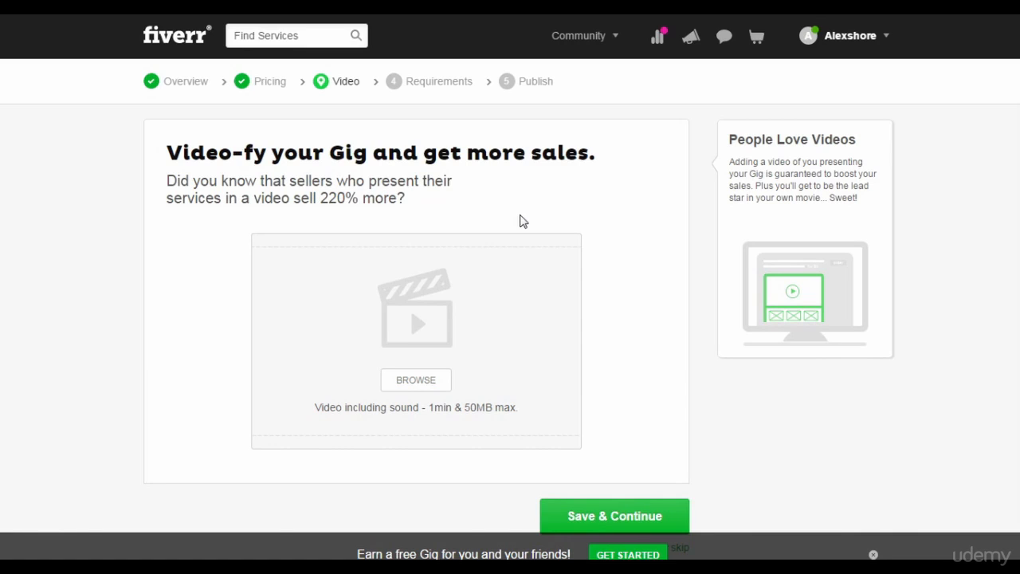
left_click(645, 512)
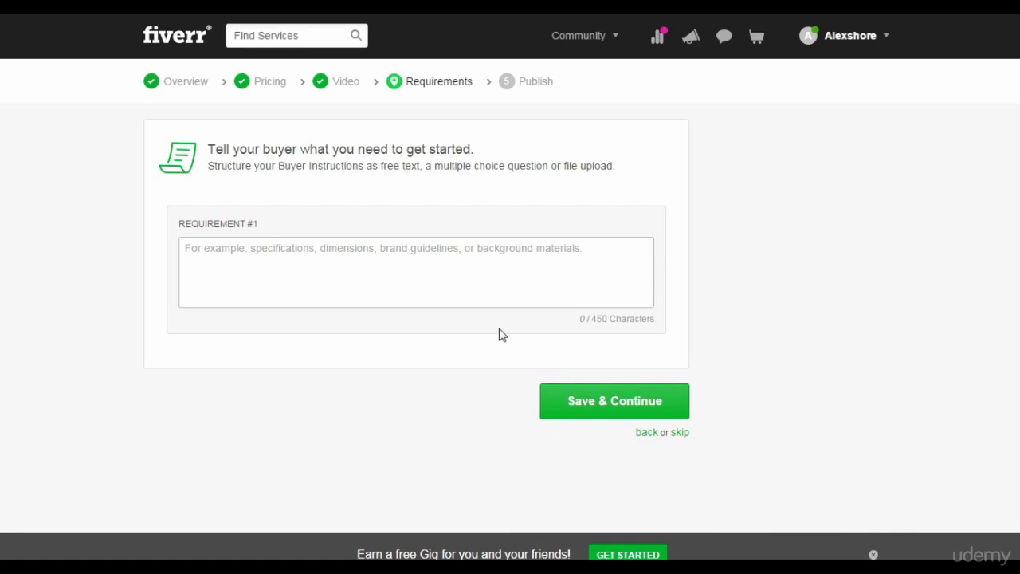
mouse_move(246, 265)
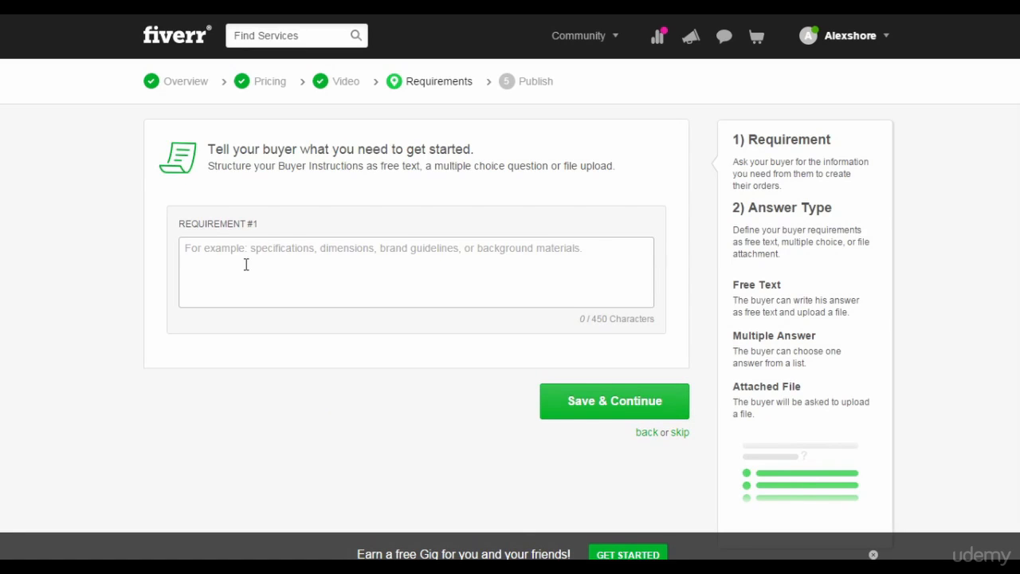
left_click(246, 264)
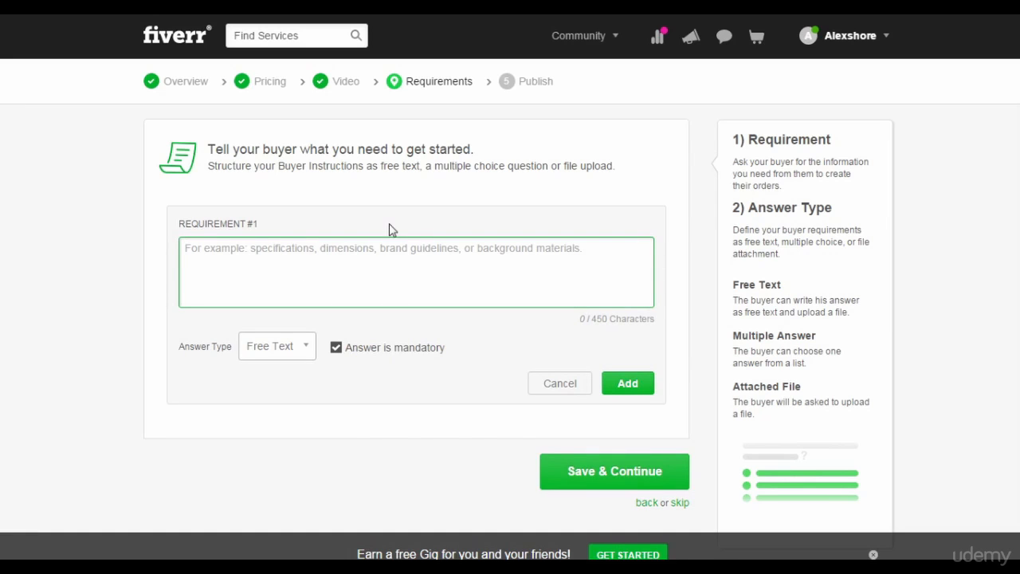
left_click(547, 393)
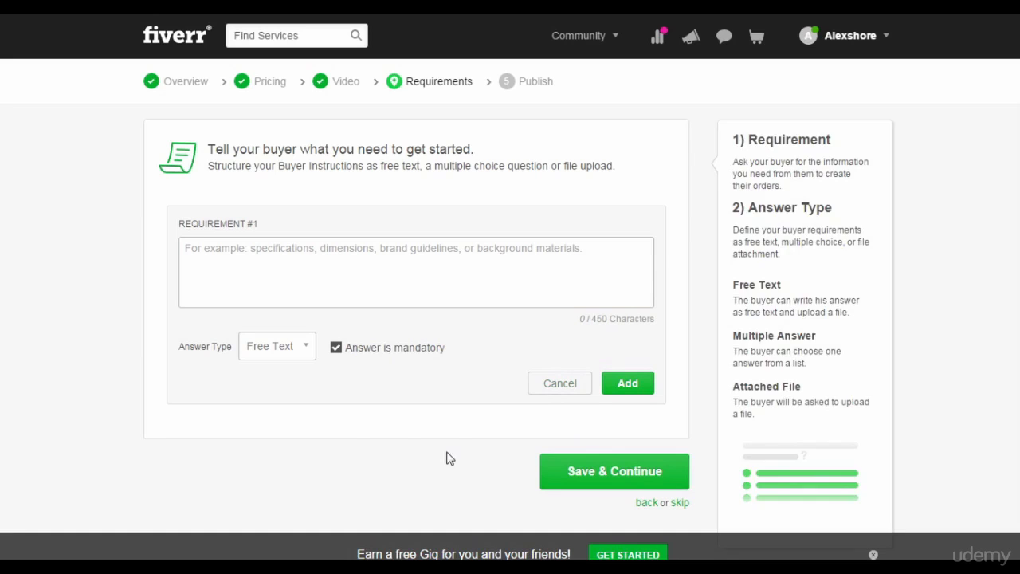
left_click(641, 475)
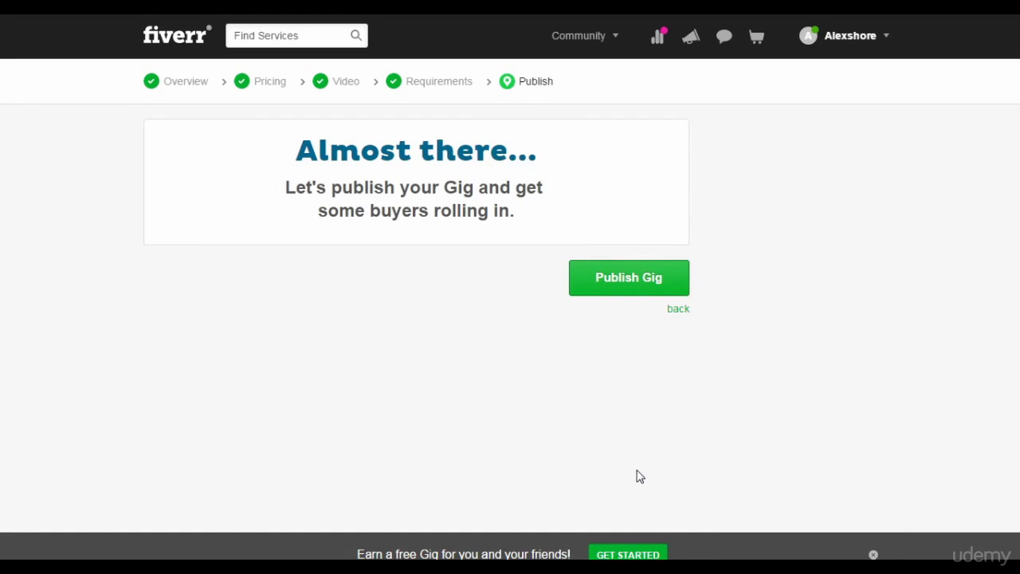